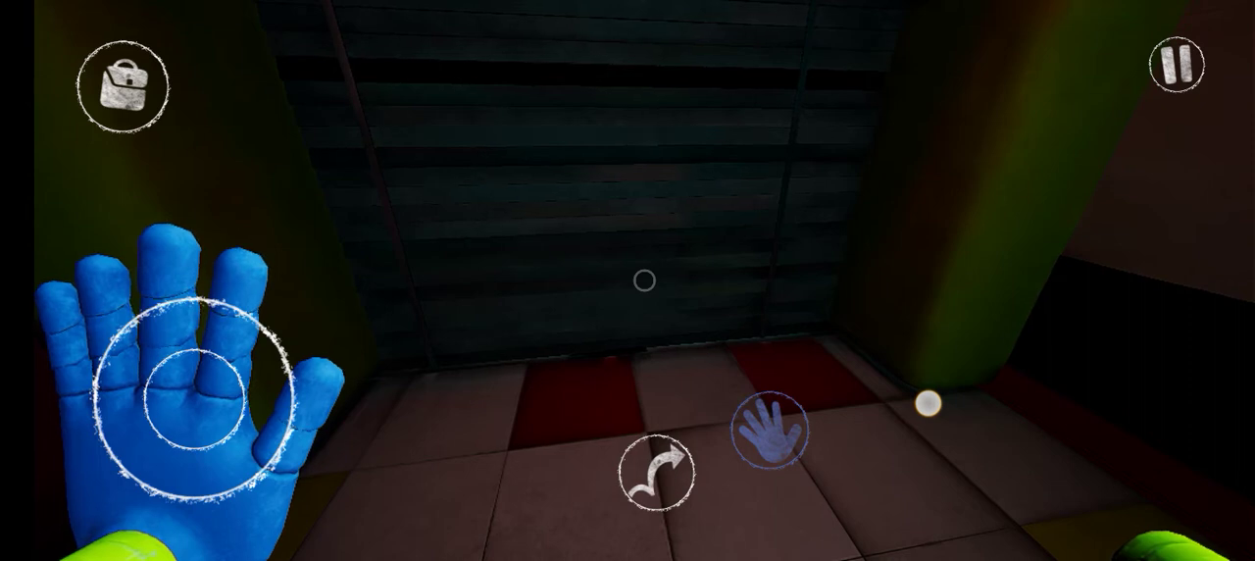
pyautogui.moveTo(196, 397); pyautogui.dragTo(206, 363)
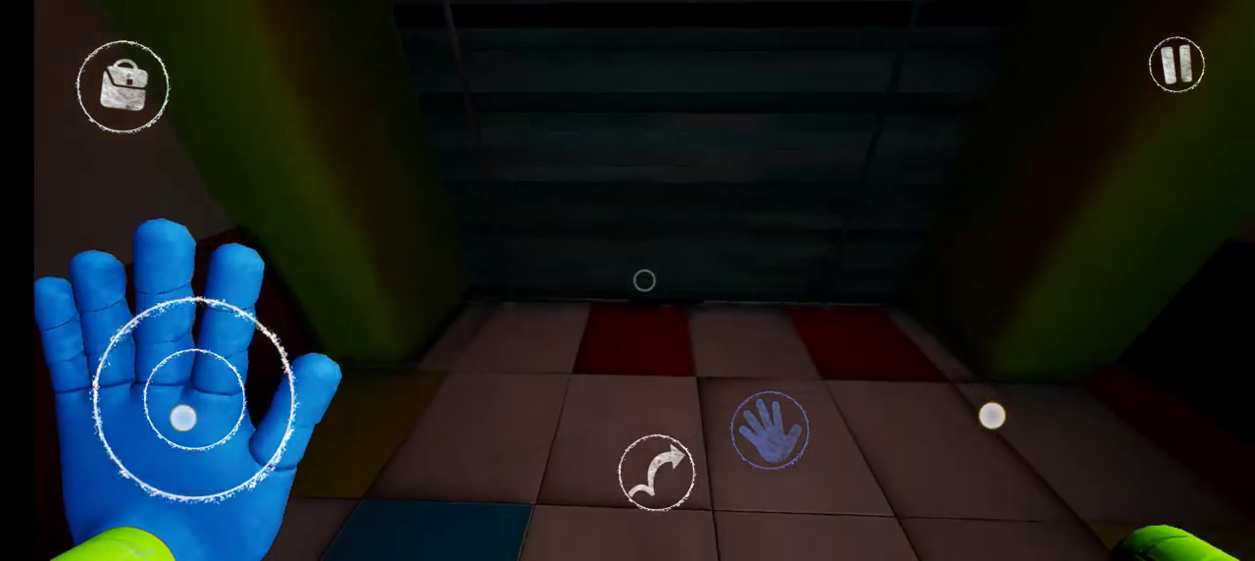
pyautogui.moveTo(162, 343); pyautogui.dragTo(172, 382)
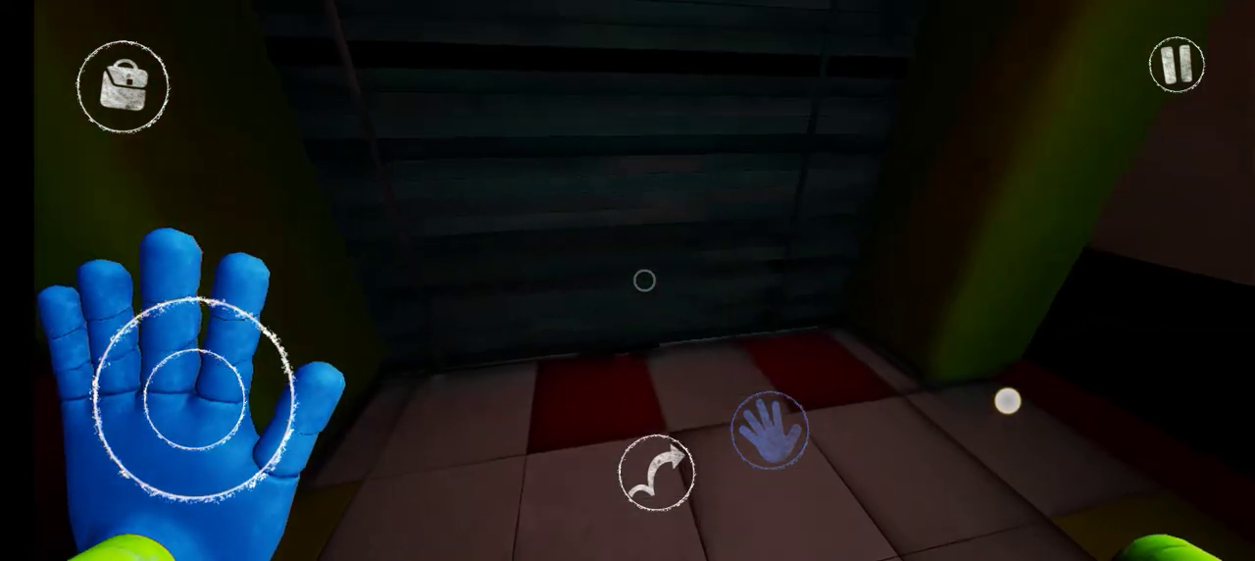